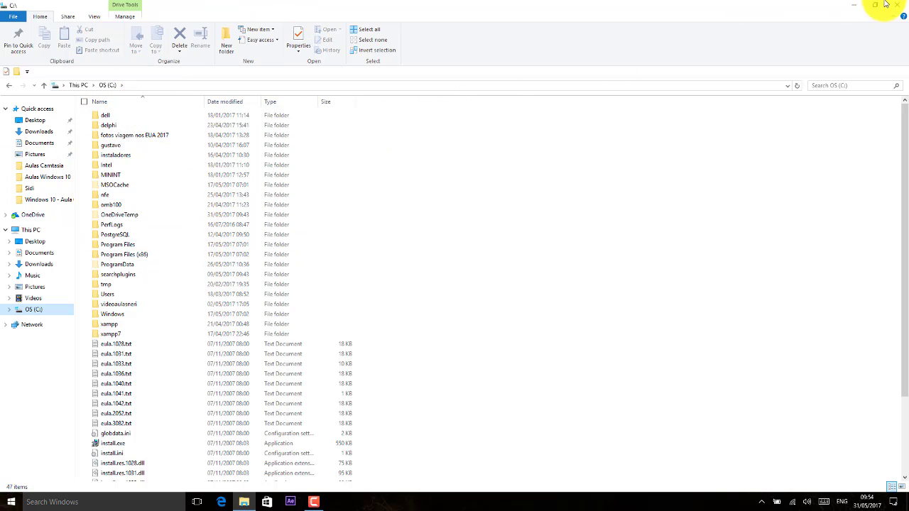
Rename the OS (C:) drive to Sidi, granting administrator permission for the change.
click(849, 5)
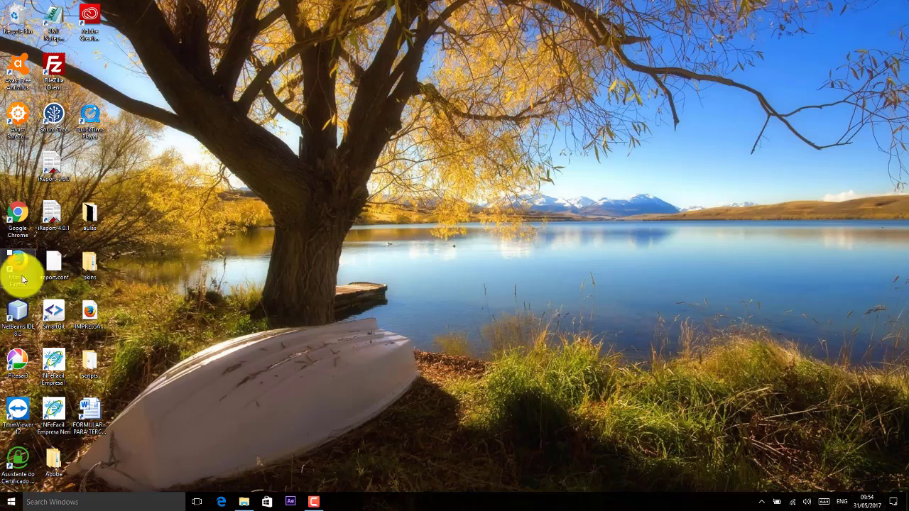
click(244, 503)
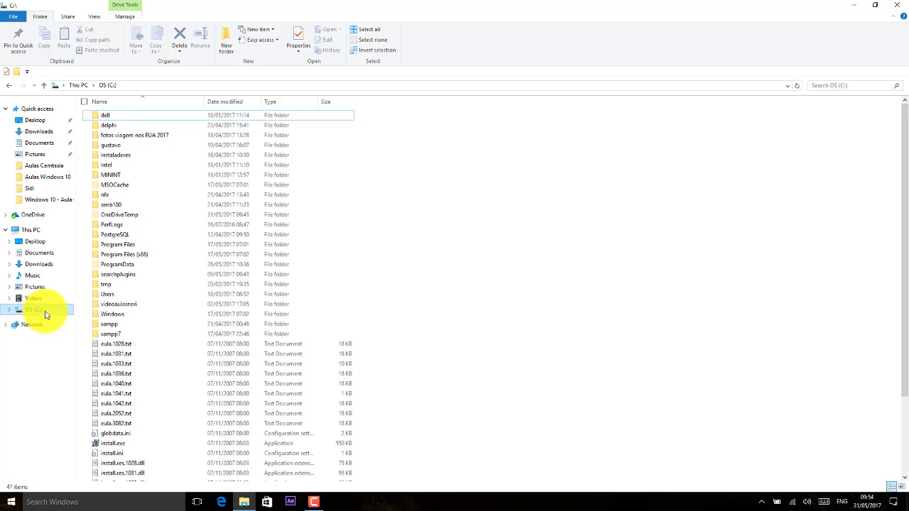
click(32, 312)
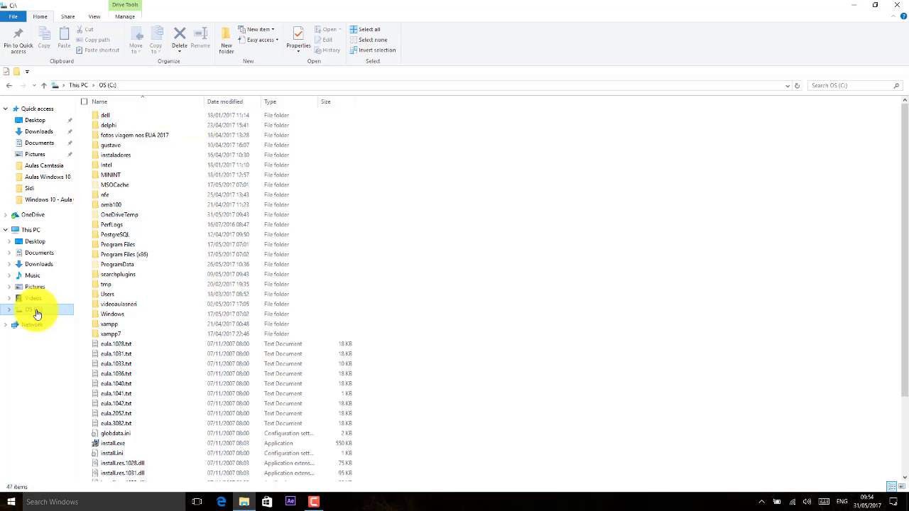
right_click(37, 314)
click(36, 274)
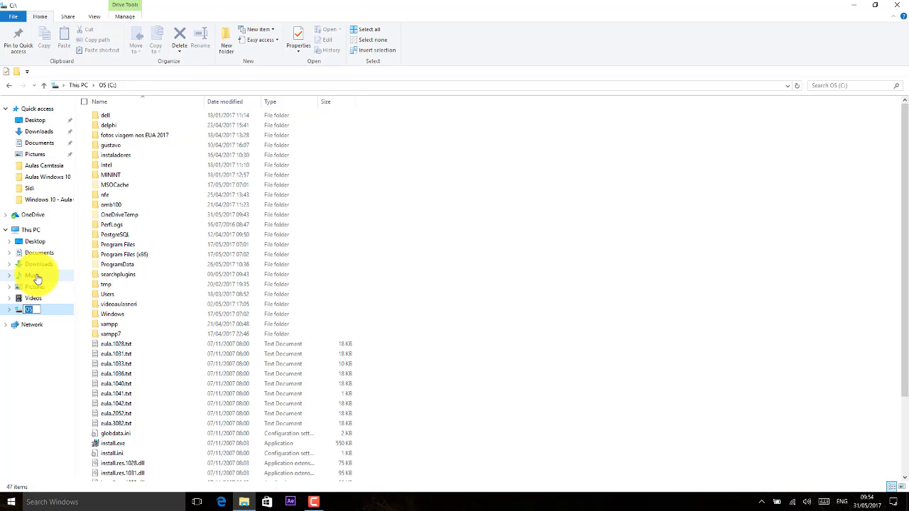
key(Return)
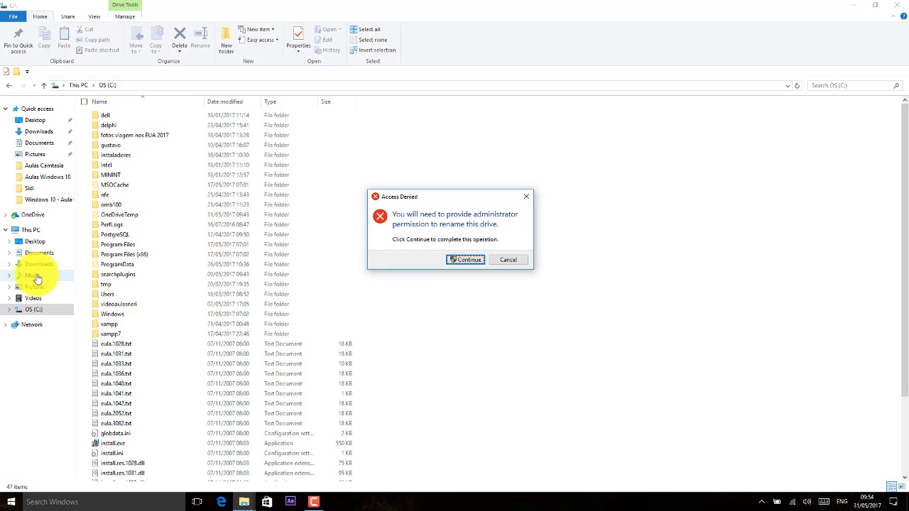
click(468, 261)
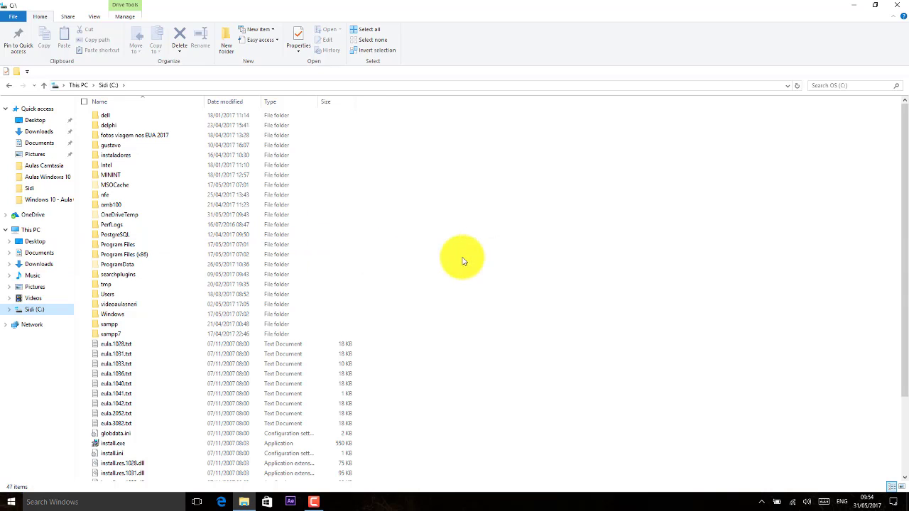
View the C: drive's properties to check its used space, free space and capacity, and close them.
right_click(49, 312)
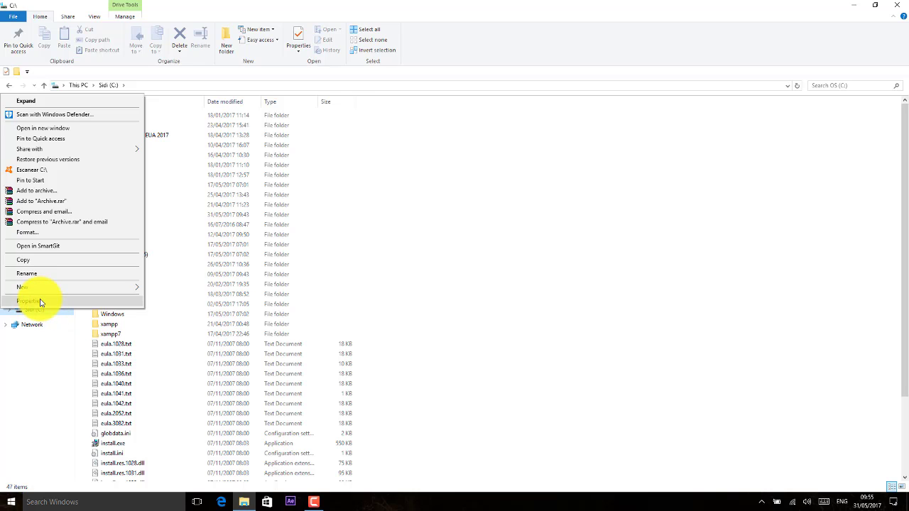
click(41, 302)
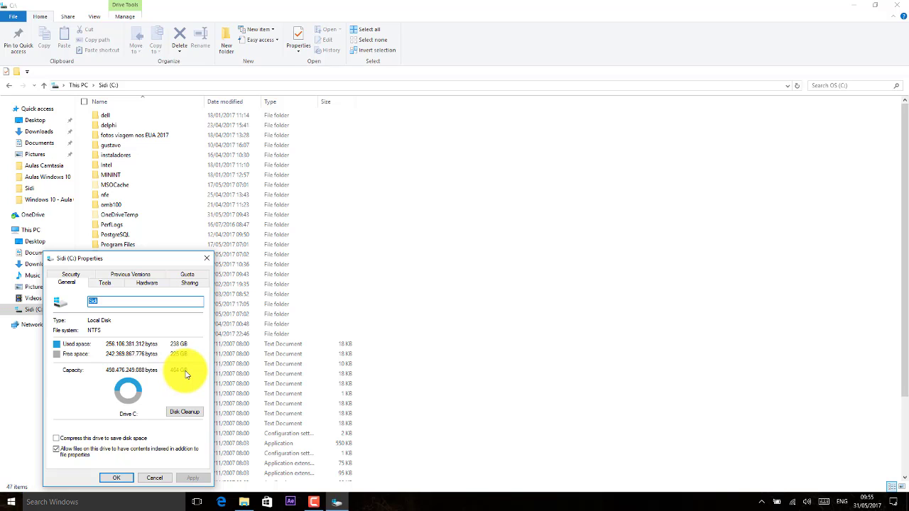
drag(187, 259, 242, 215)
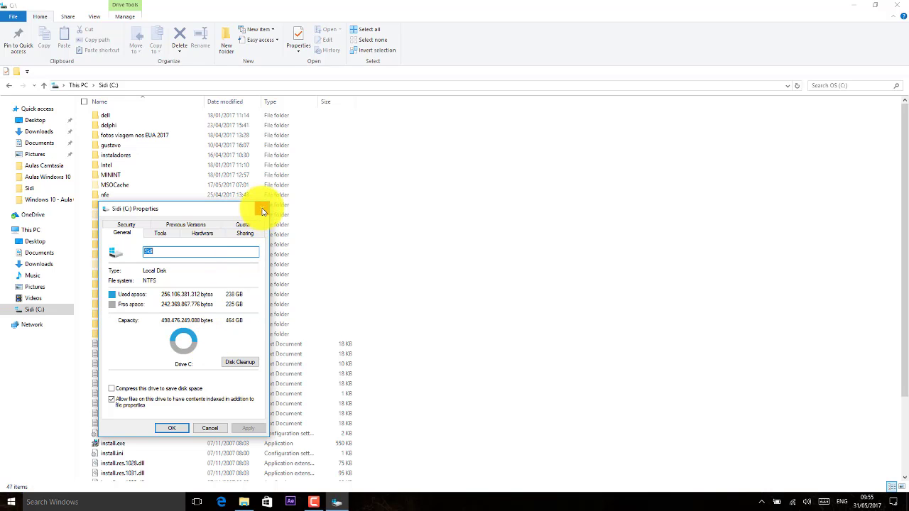
click(263, 212)
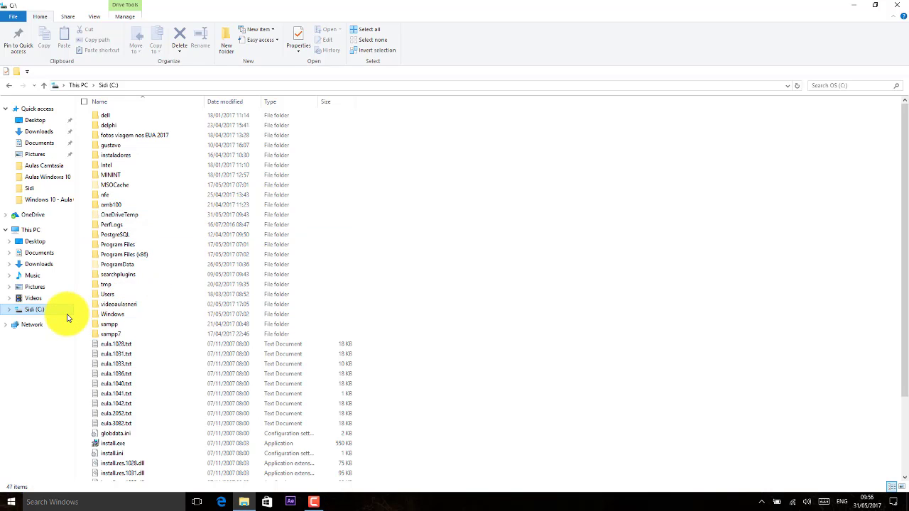
Expand the C: drive in the folder tree and view its dell, delphi, Intel and OneDriveTemp folders.
click(17, 314)
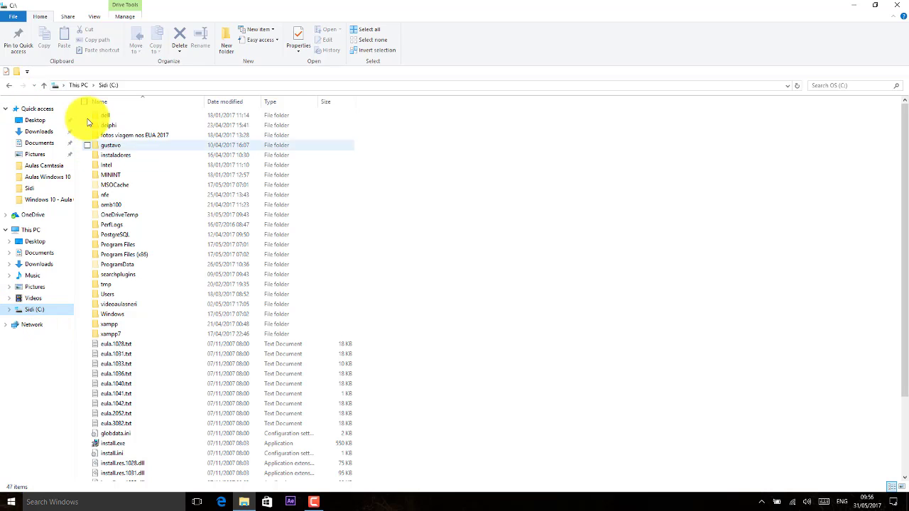
click(10, 311)
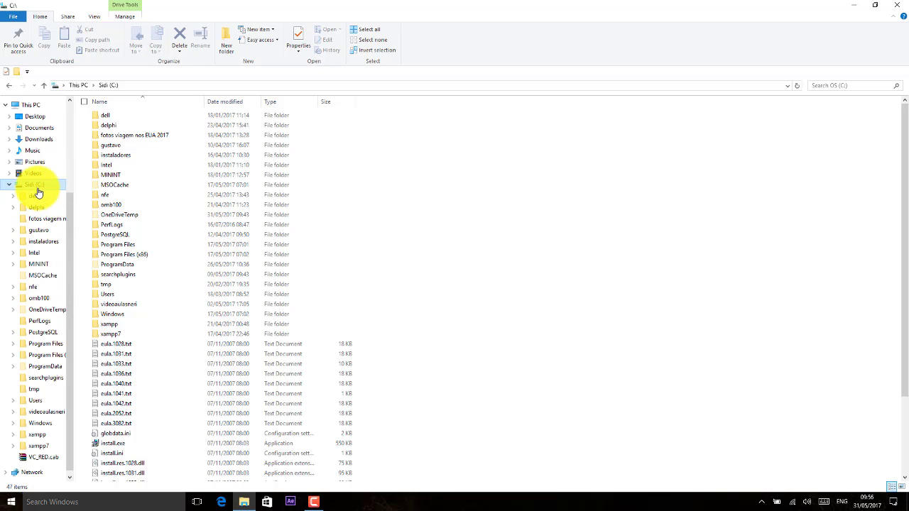
click(27, 197)
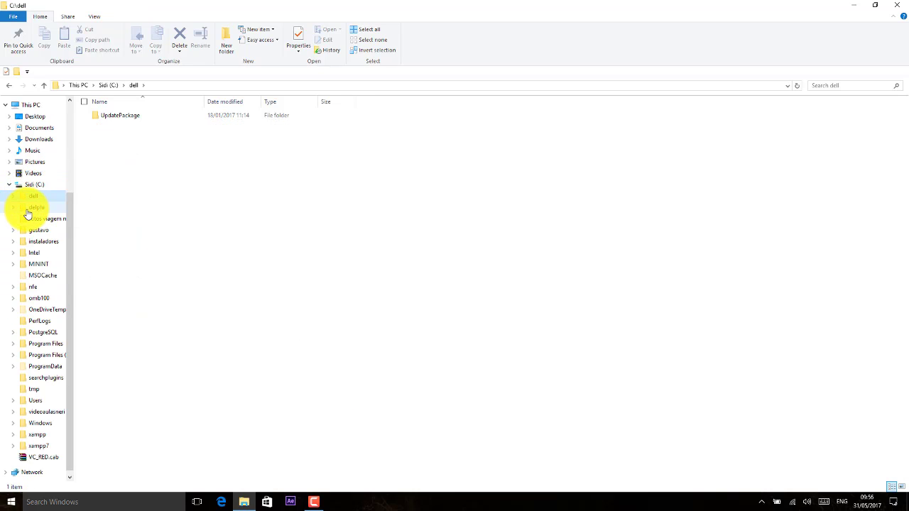
click(28, 208)
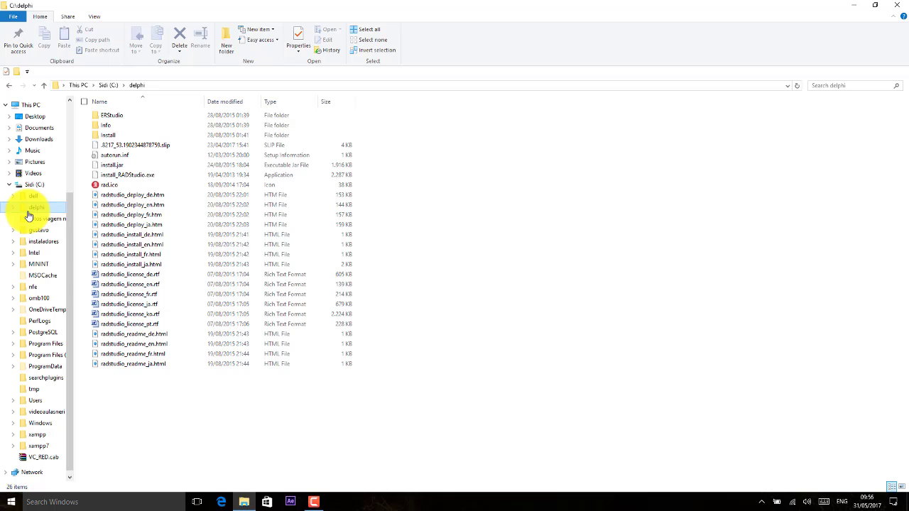
click(33, 254)
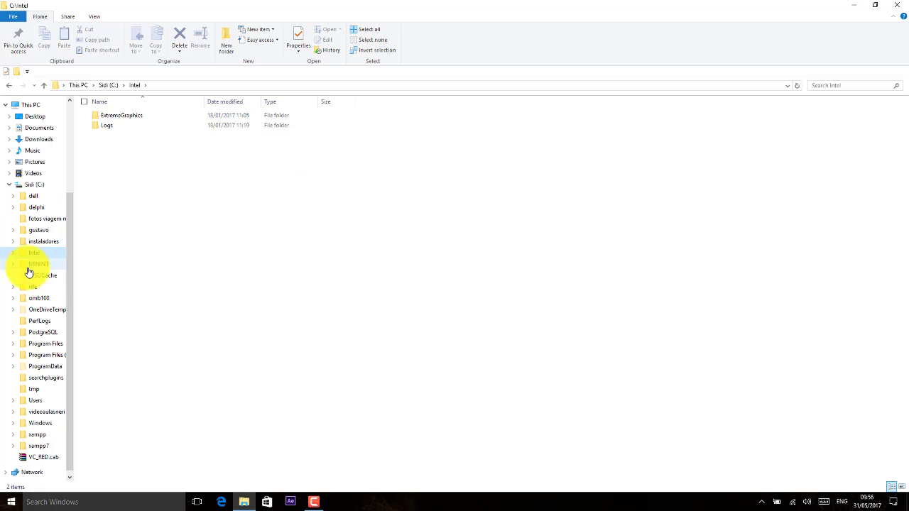
click(45, 310)
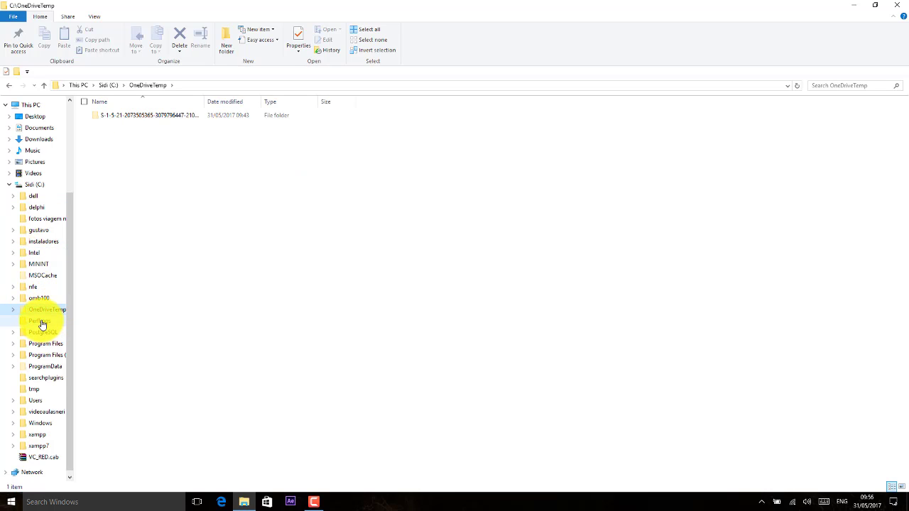
Open the Users folder on the C: drive and expand it and the personal profile folder in the tree.
click(35, 401)
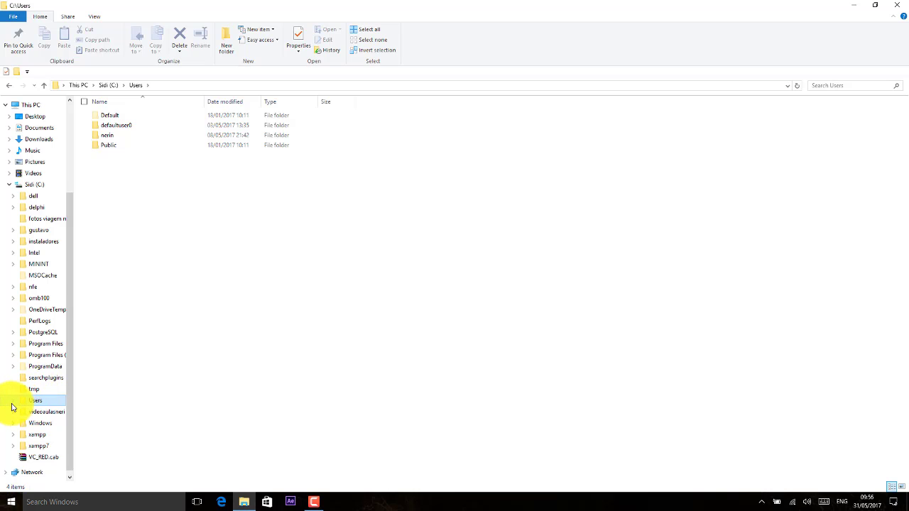
click(13, 402)
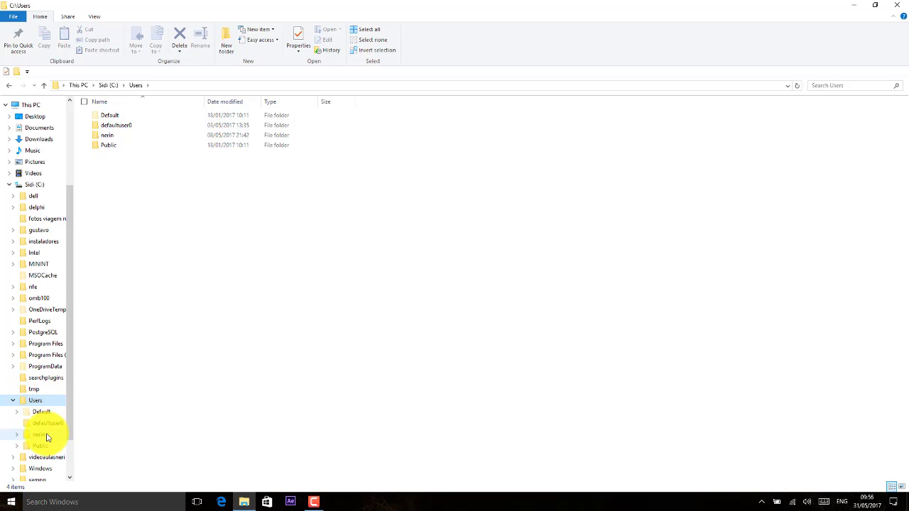
click(19, 434)
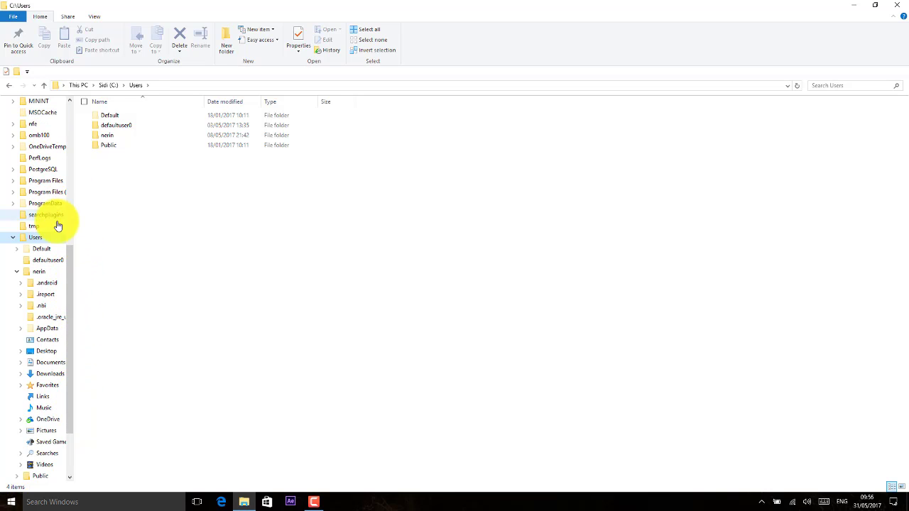
Look through the folder tree, collapse and re-expand the C: drive, and collapse its Users folder.
drag(69, 258, 70, 153)
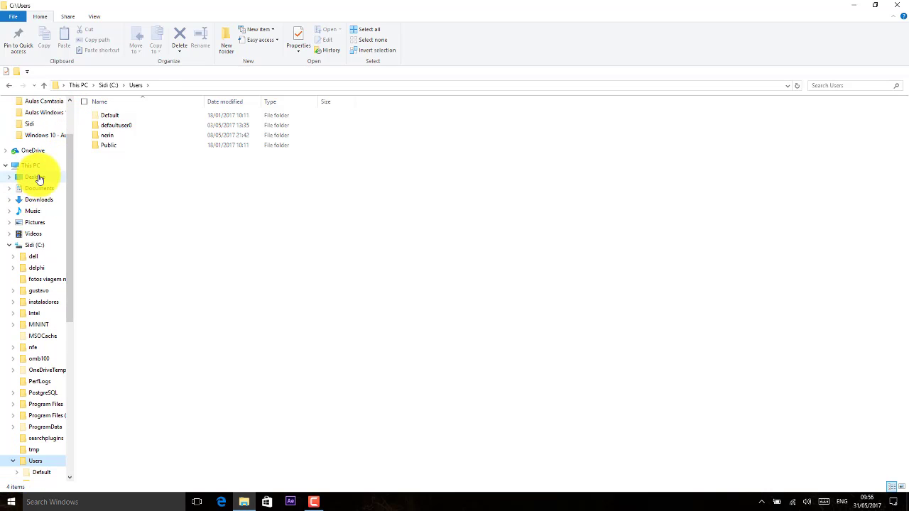
drag(71, 197, 93, 161)
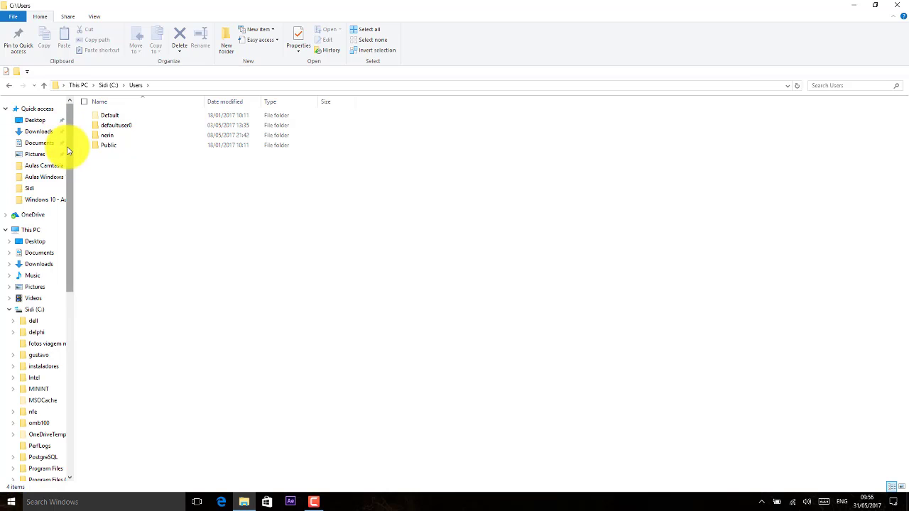
drag(68, 151, 73, 282)
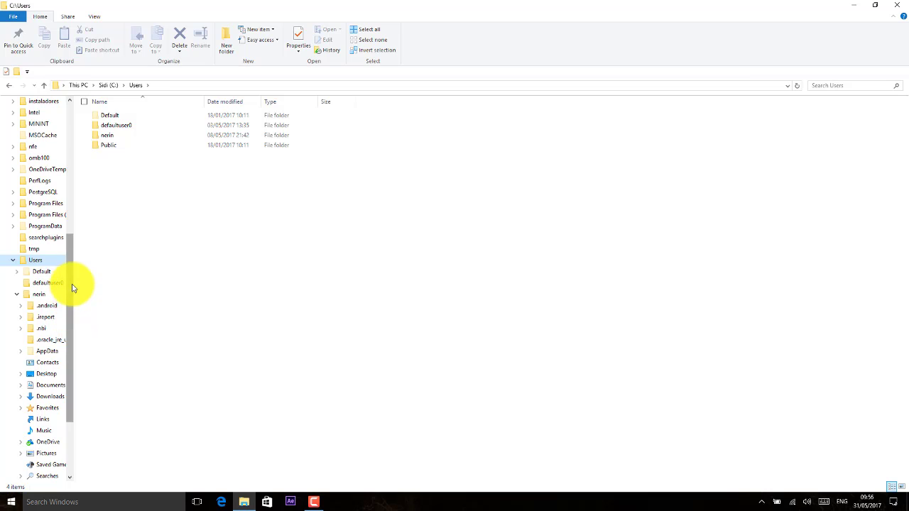
drag(73, 284, 78, 179)
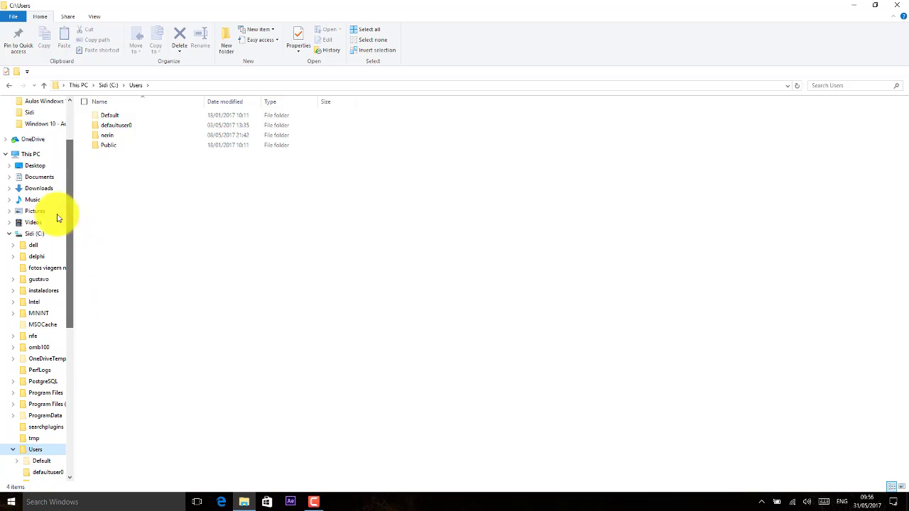
click(9, 238)
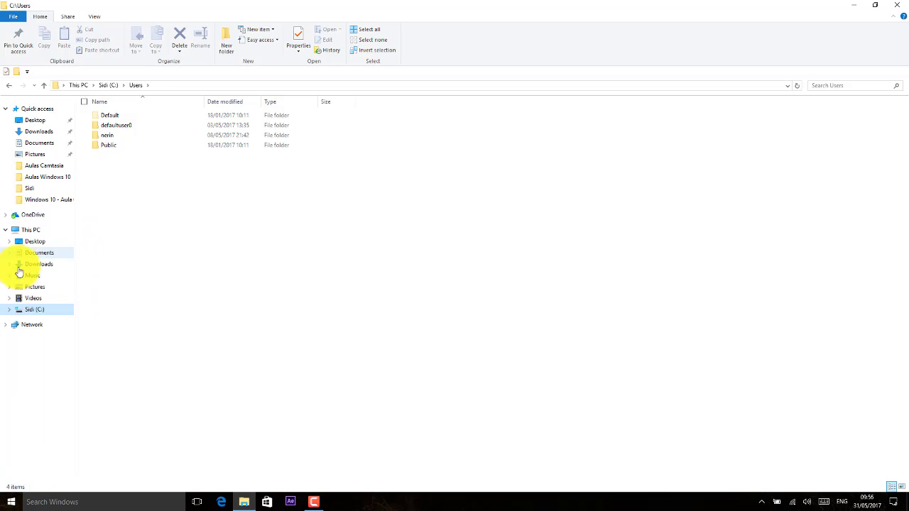
click(9, 314)
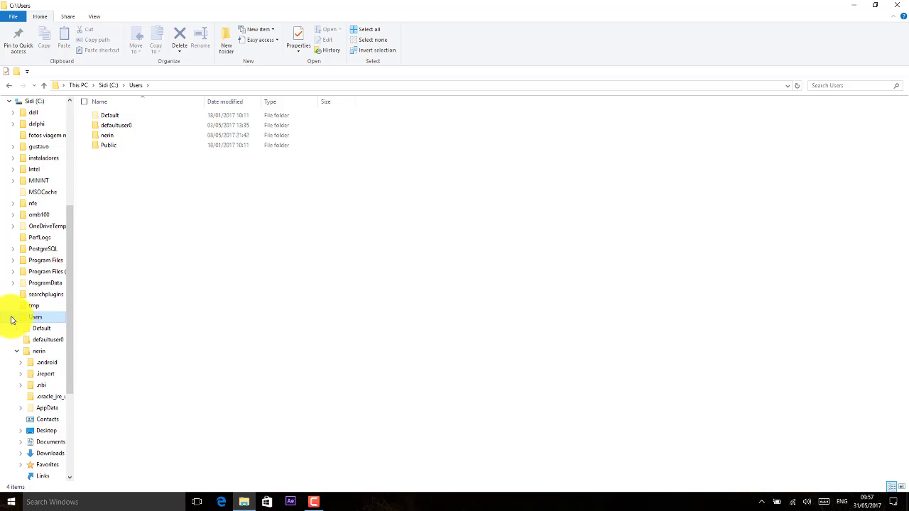
click(11, 318)
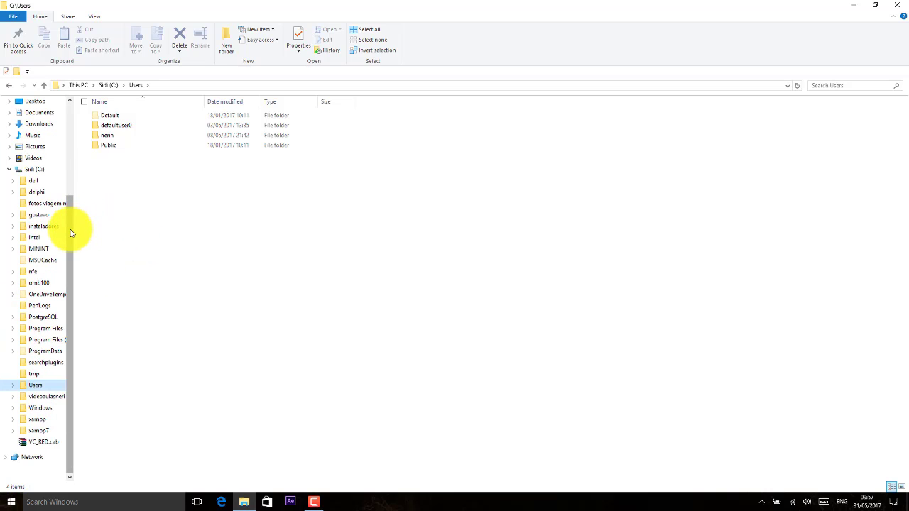
Browse the Quick access locations Sidi, Aulas Camtasia and Documents, ending in the Downloads folder.
drag(68, 229, 71, 126)
click(33, 188)
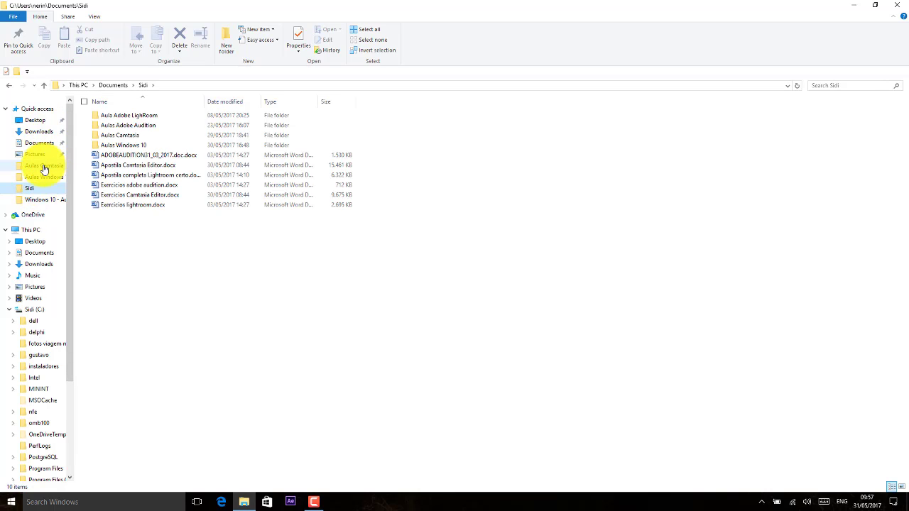
click(44, 169)
click(40, 143)
click(39, 132)
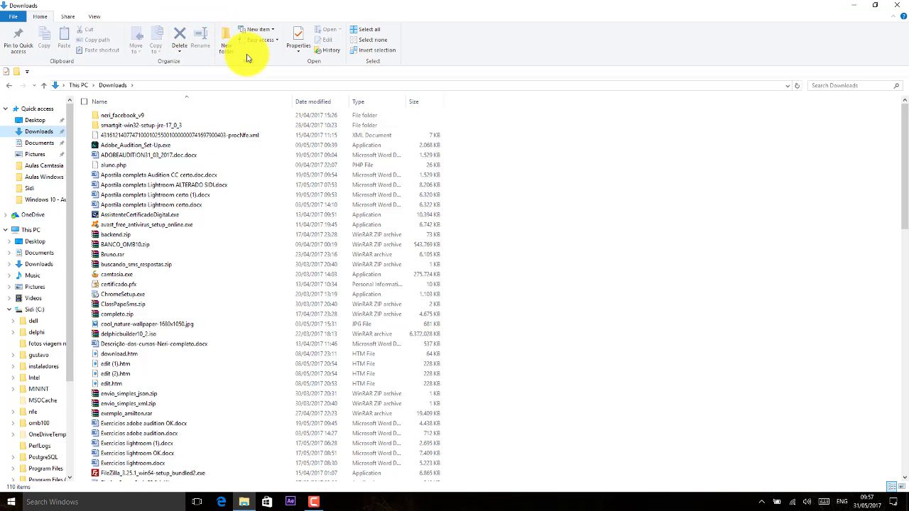
Select all items in Downloads, reduce the selection to the first folder, select everything again and clear the selection.
click(375, 32)
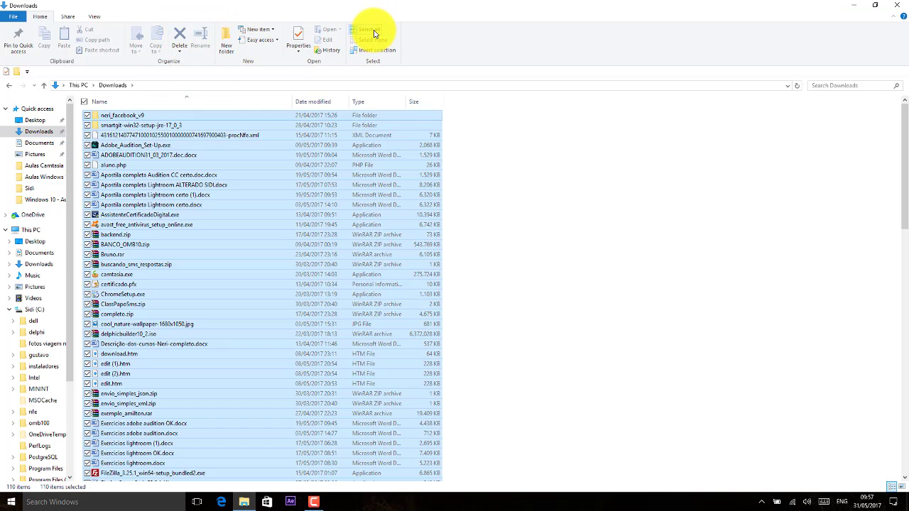
click(162, 119)
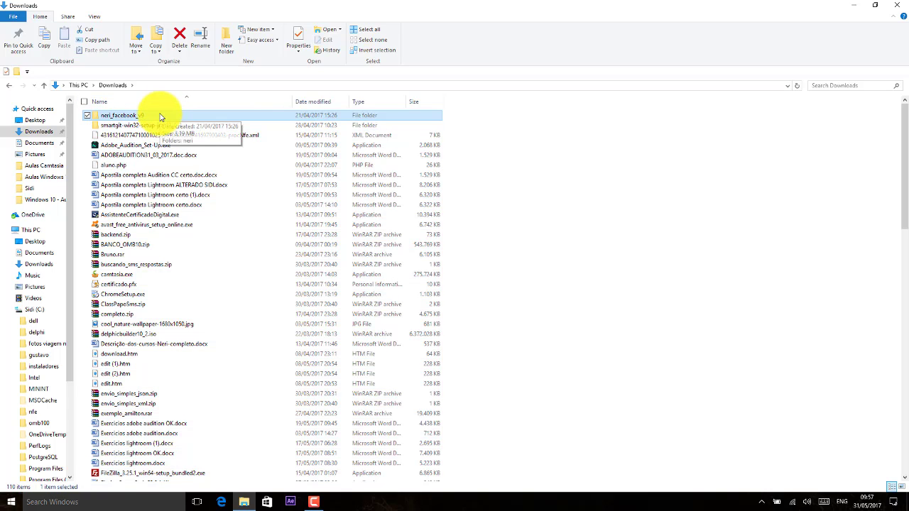
key(ctrl+a)
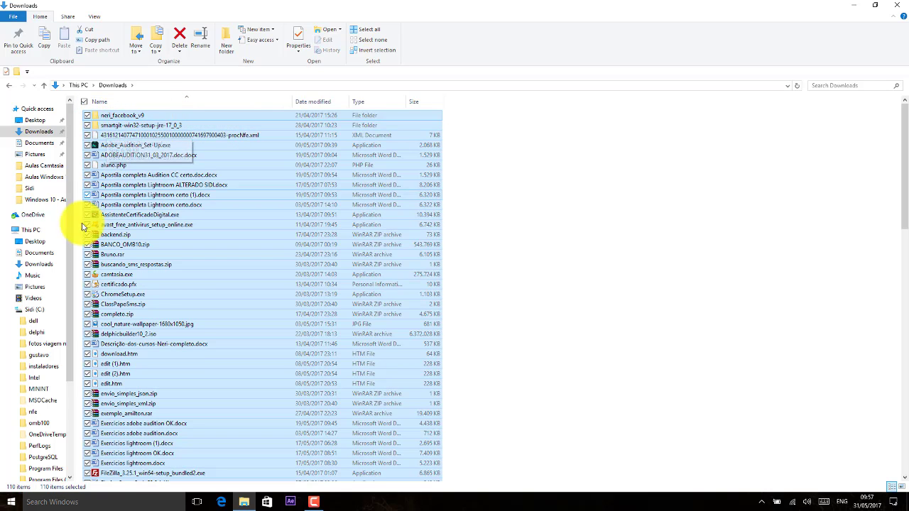
click(497, 263)
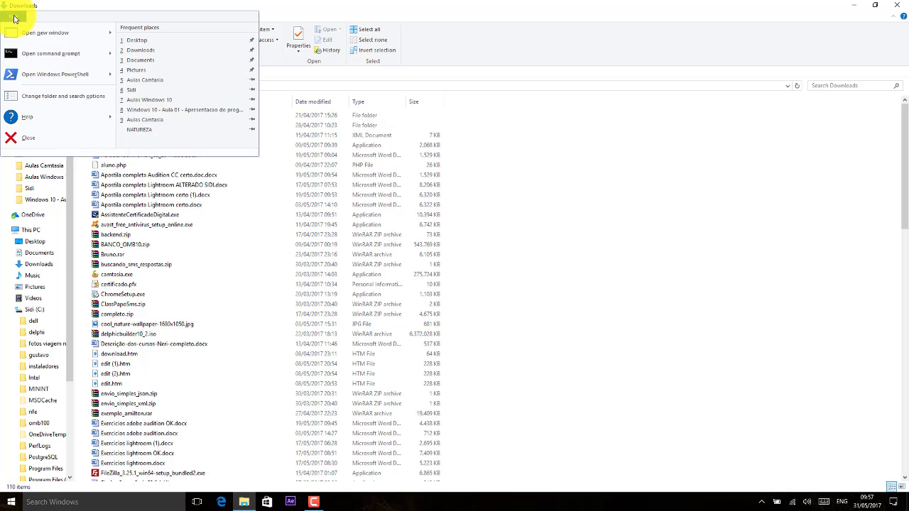
Look over the file, sharing and view commands, and switch the Downloads folder to the List layout.
click(14, 18)
click(67, 16)
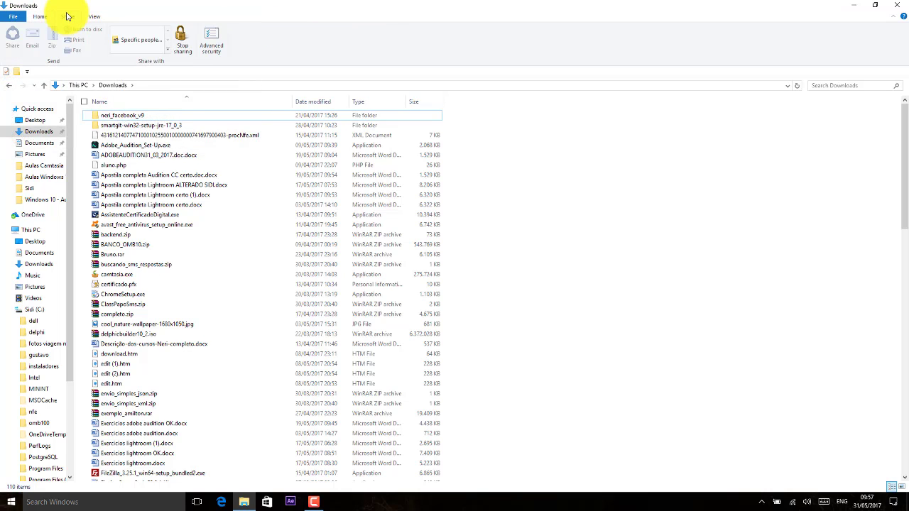
click(94, 18)
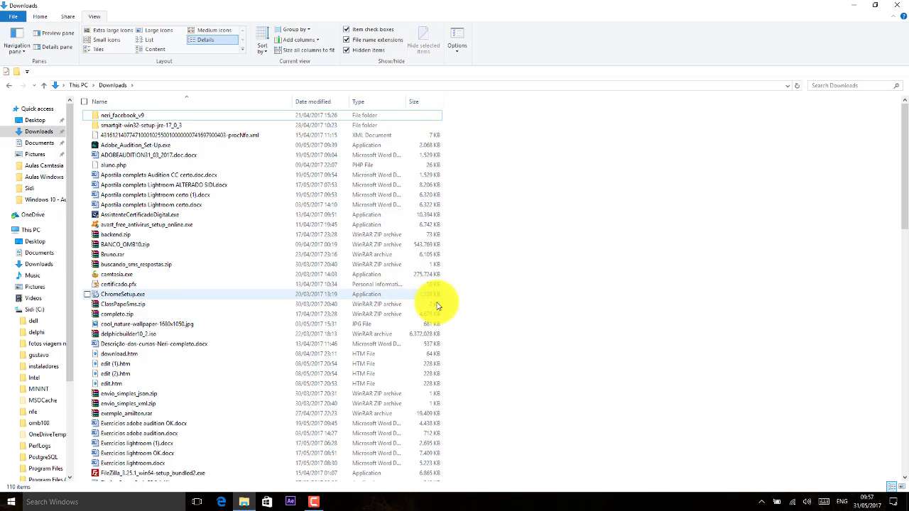
click(150, 43)
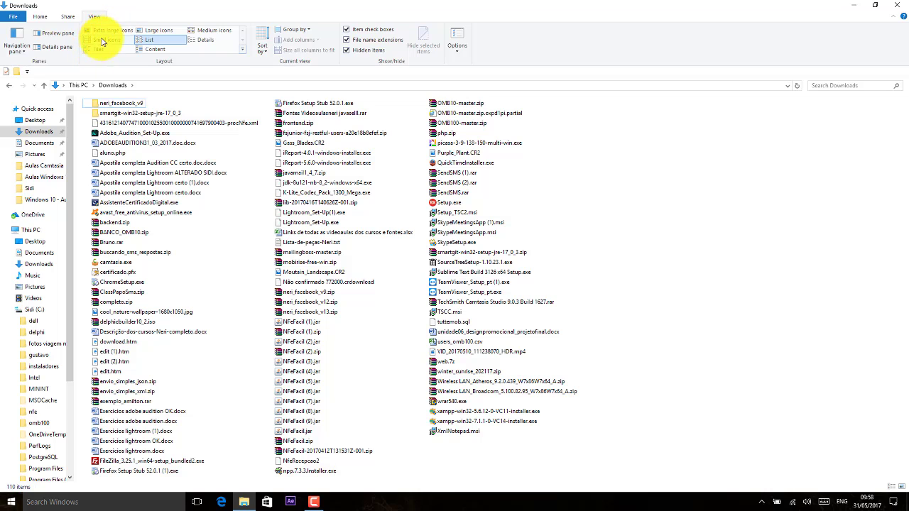
Switch the Downloads folder to the Large icons layout and select several files one at a time, ending with completo.zip.
click(162, 31)
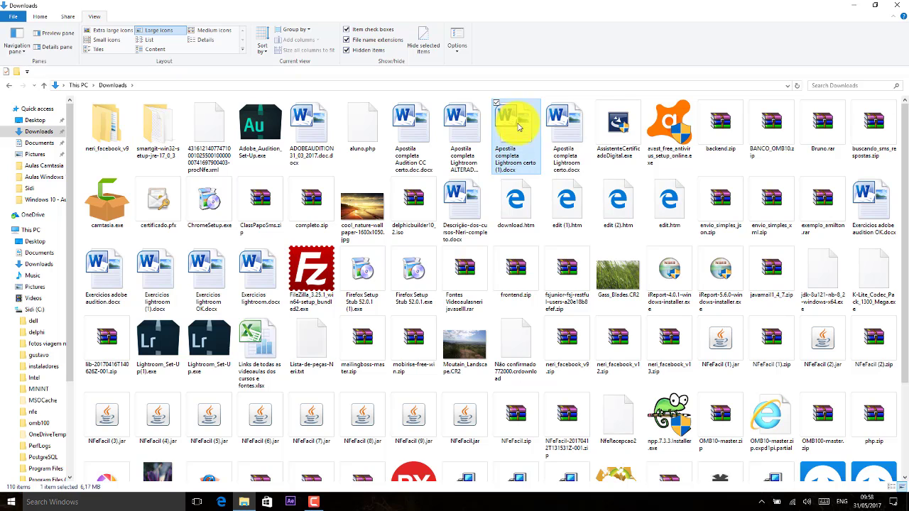
click(513, 269)
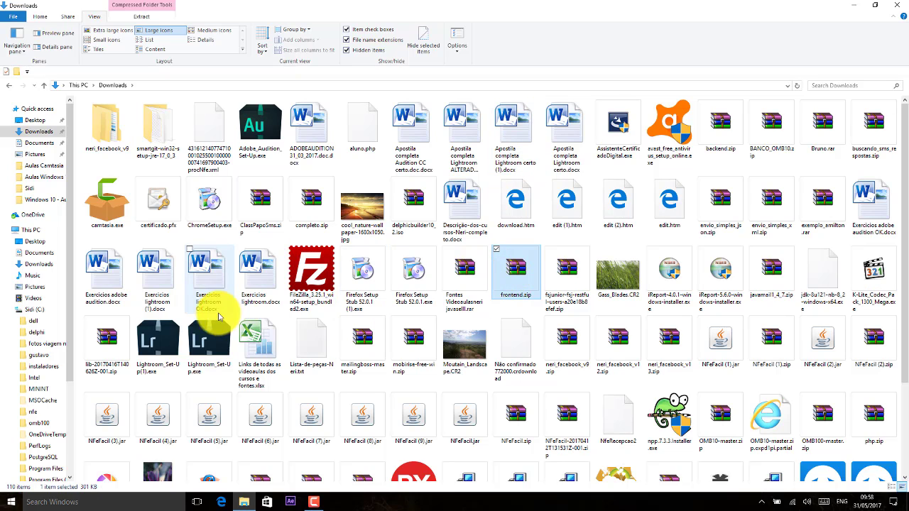
click(205, 336)
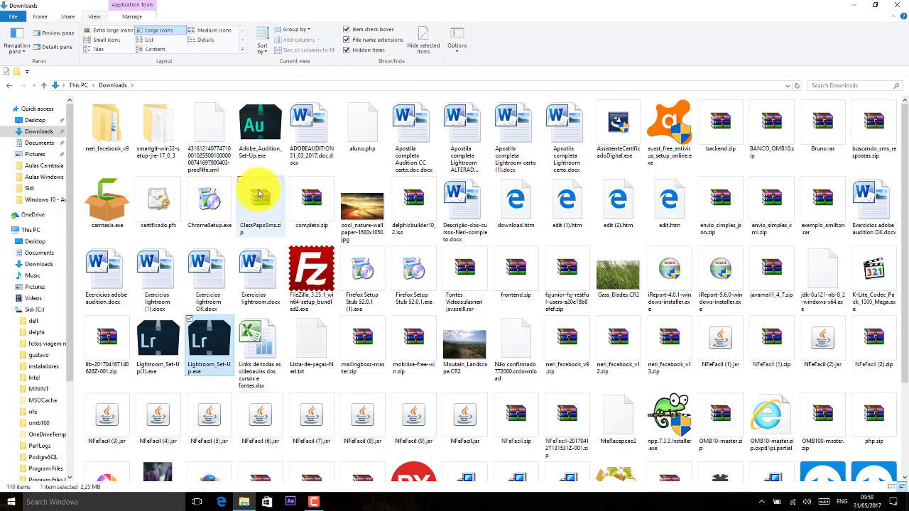
click(259, 127)
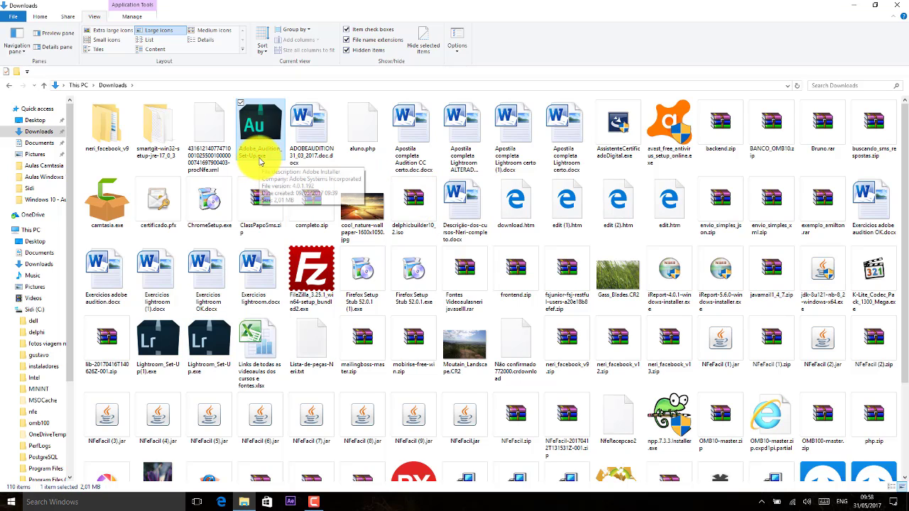
click(305, 158)
click(368, 225)
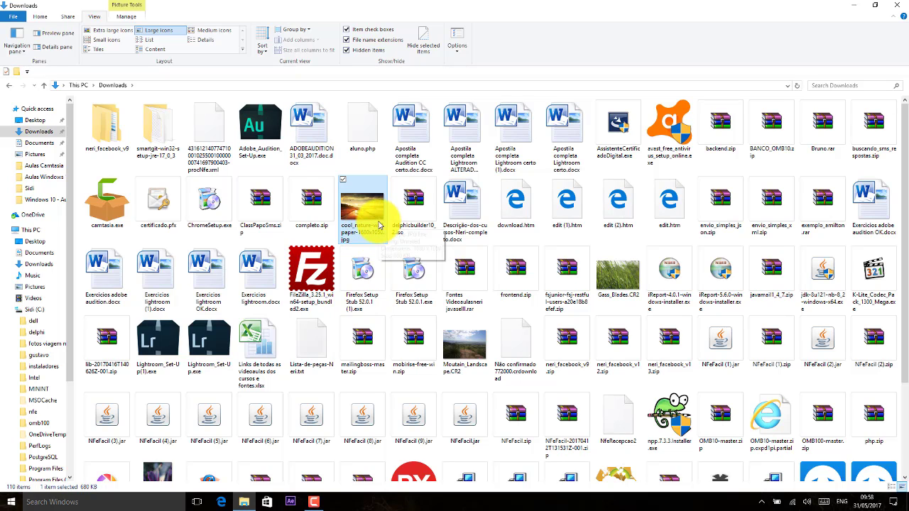
click(317, 208)
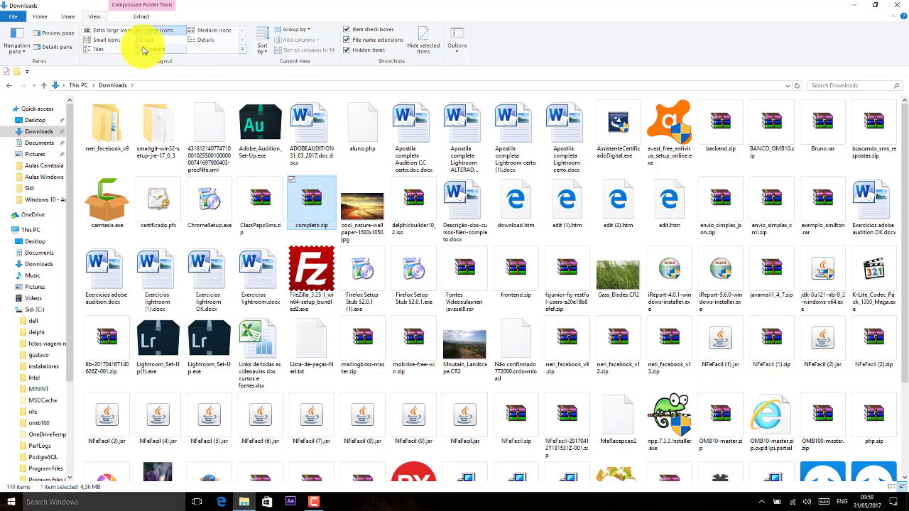
Compare the Small icons, Extra large icons, Large icons, List and Content layouts in Downloads, and settle on the Details layout.
click(112, 43)
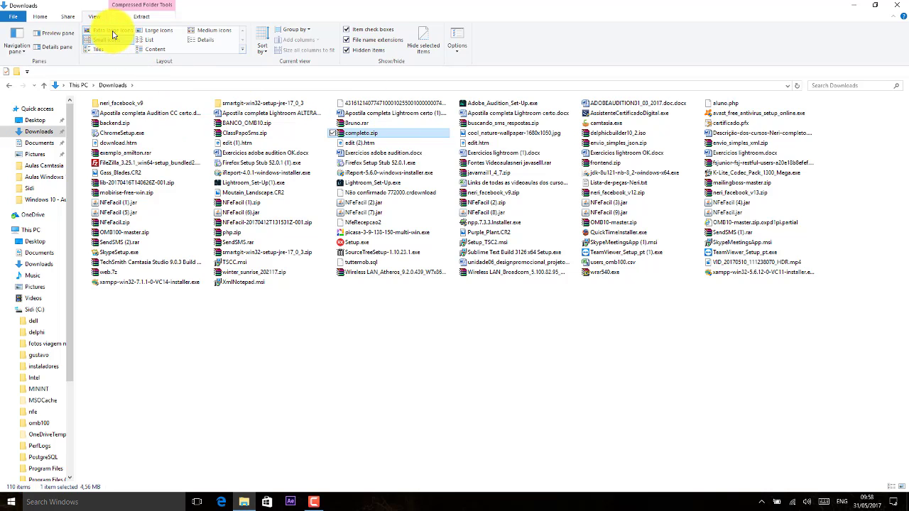
click(112, 32)
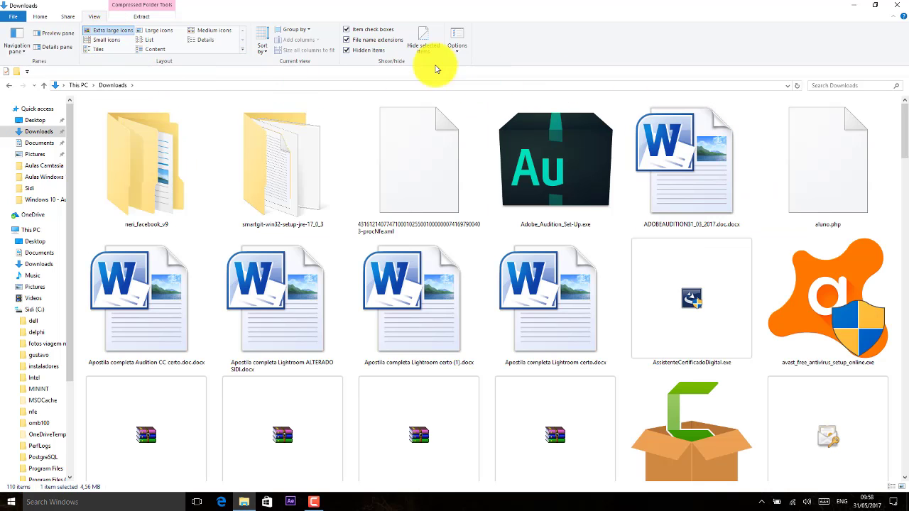
click(108, 41)
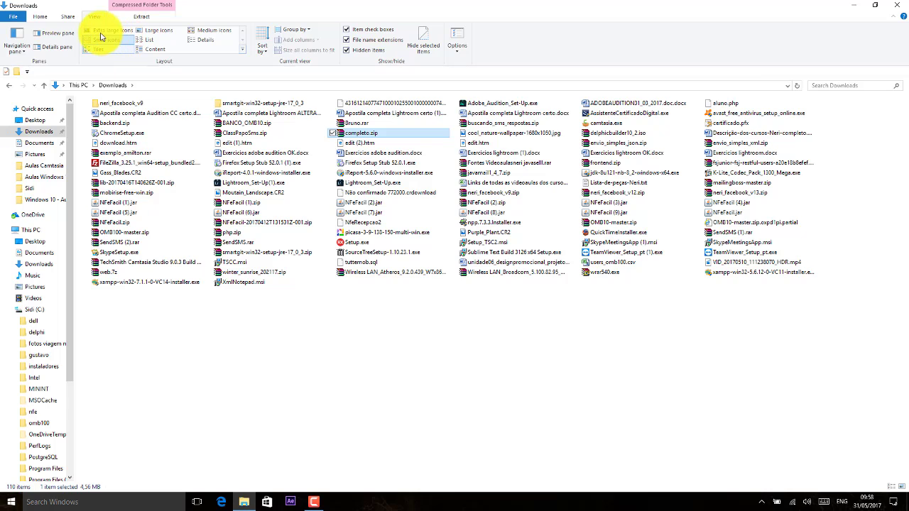
click(158, 31)
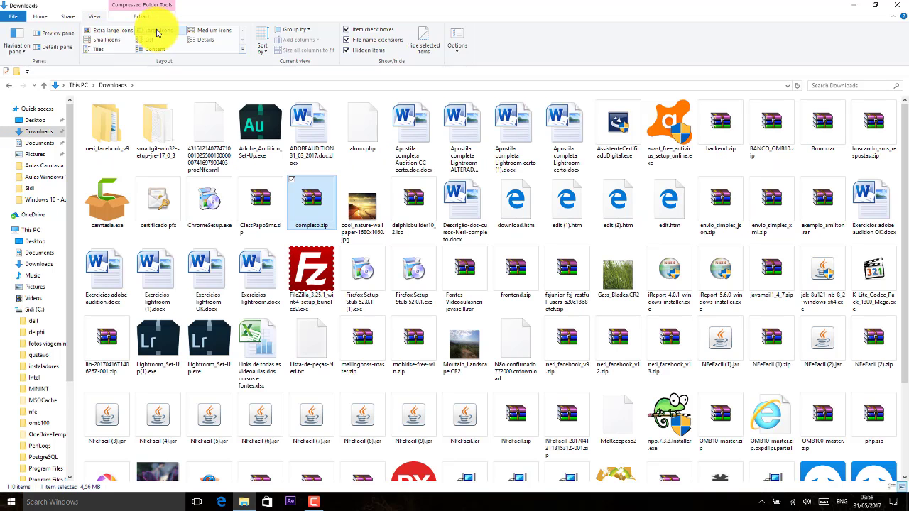
click(152, 40)
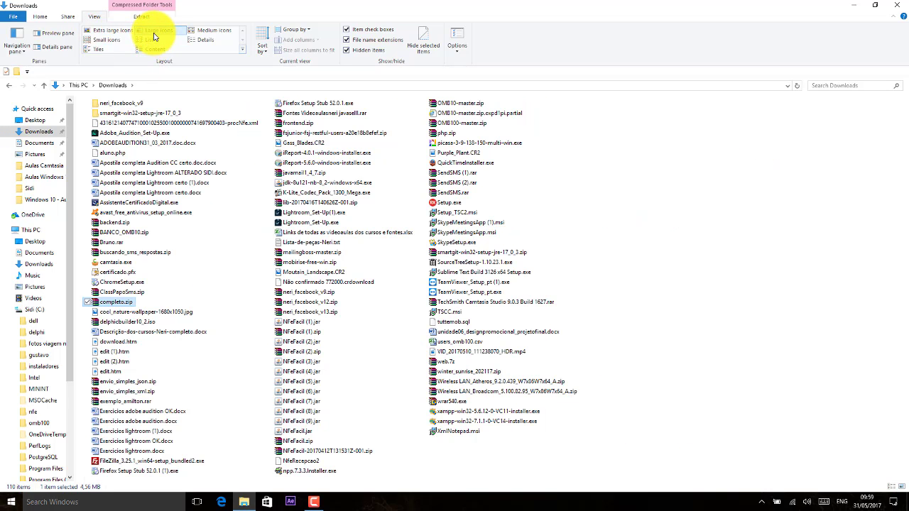
click(153, 32)
click(149, 41)
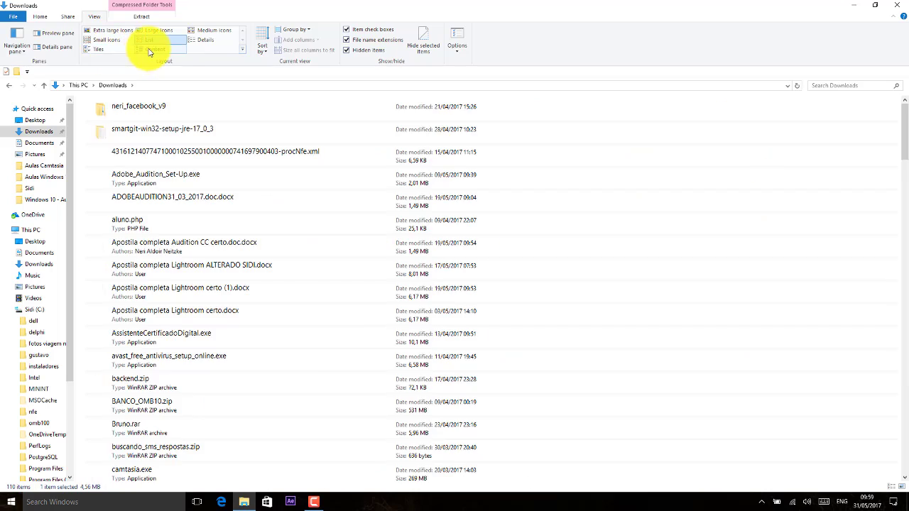
click(199, 41)
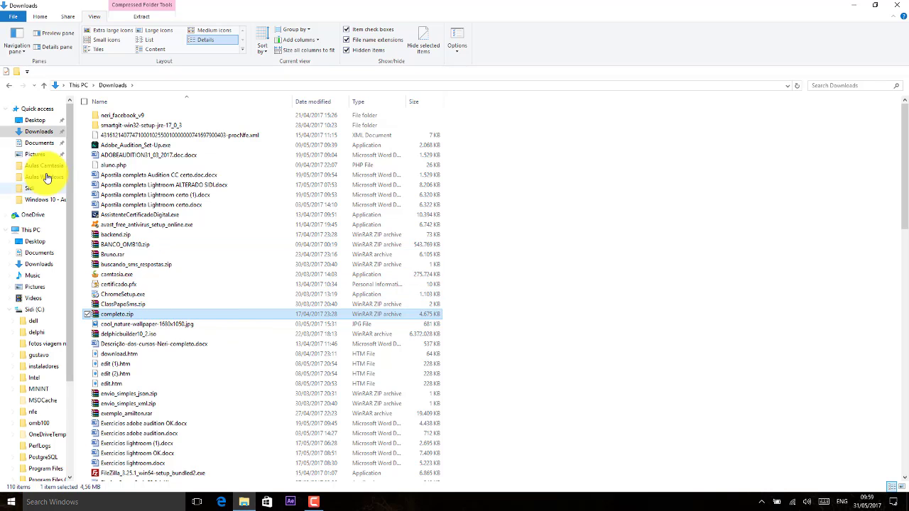
Widen the navigation pane to show the full folder names and browse the Quick access folders, including Downloads and Pictures, ending in Documents.
drag(81, 116, 124, 120)
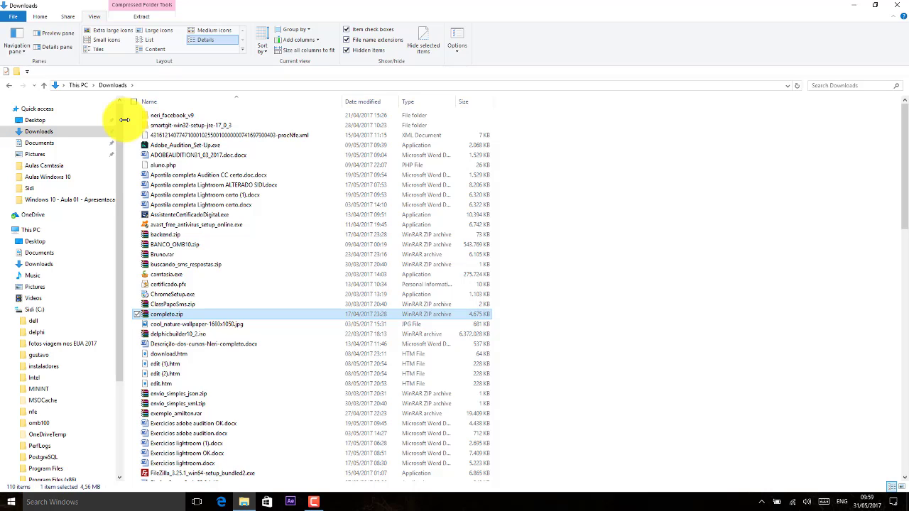
click(32, 120)
click(39, 133)
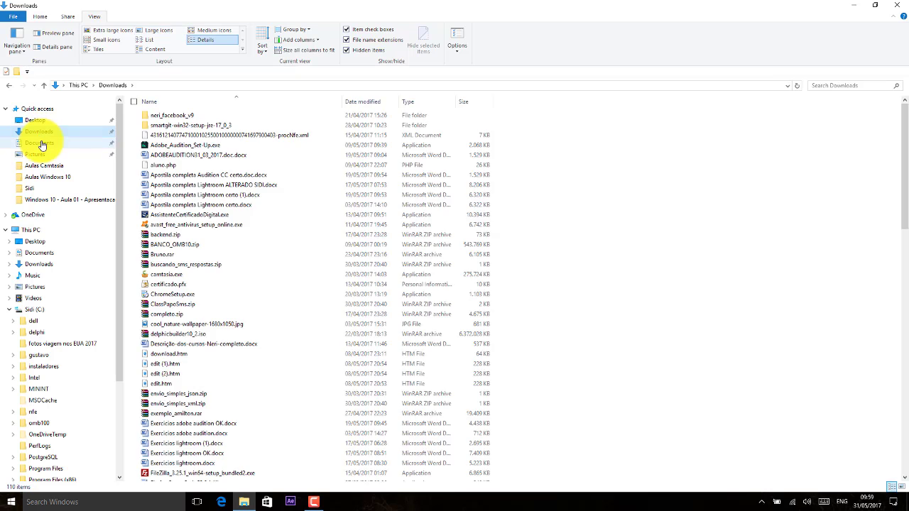
click(39, 143)
click(39, 154)
click(40, 165)
click(37, 152)
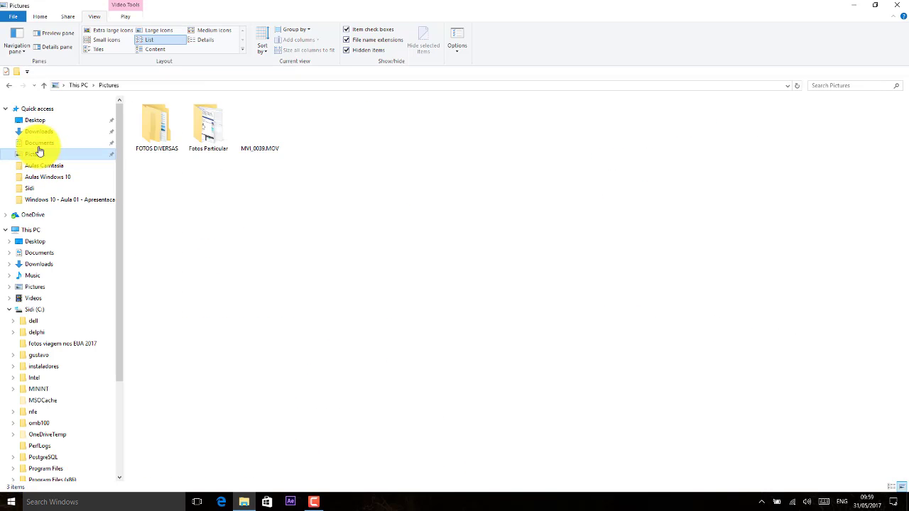
click(37, 145)
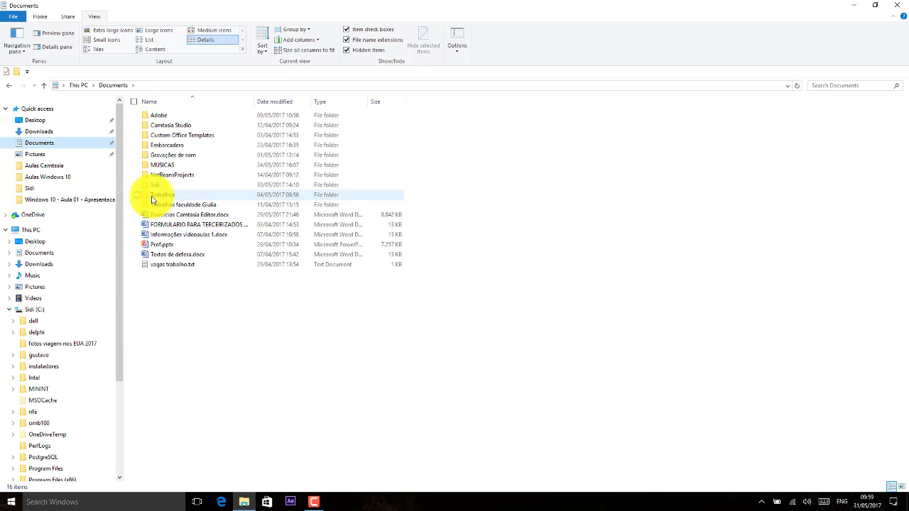
mouse_move(151, 198)
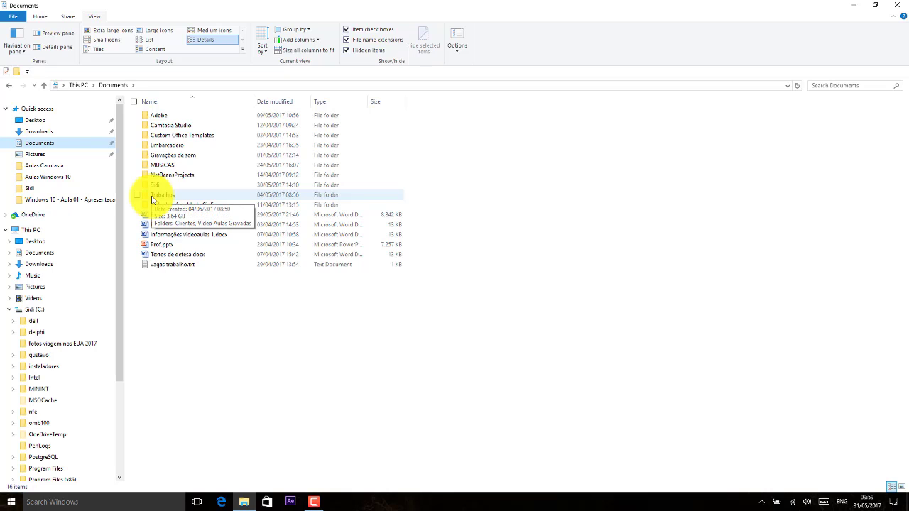